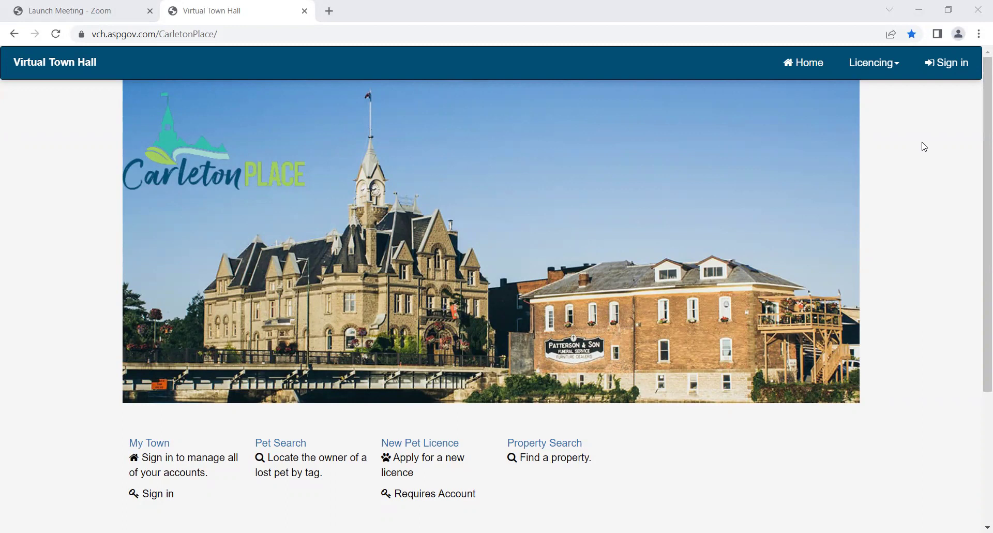
Open the new-account activation form from the sign-in page
left_click(949, 69)
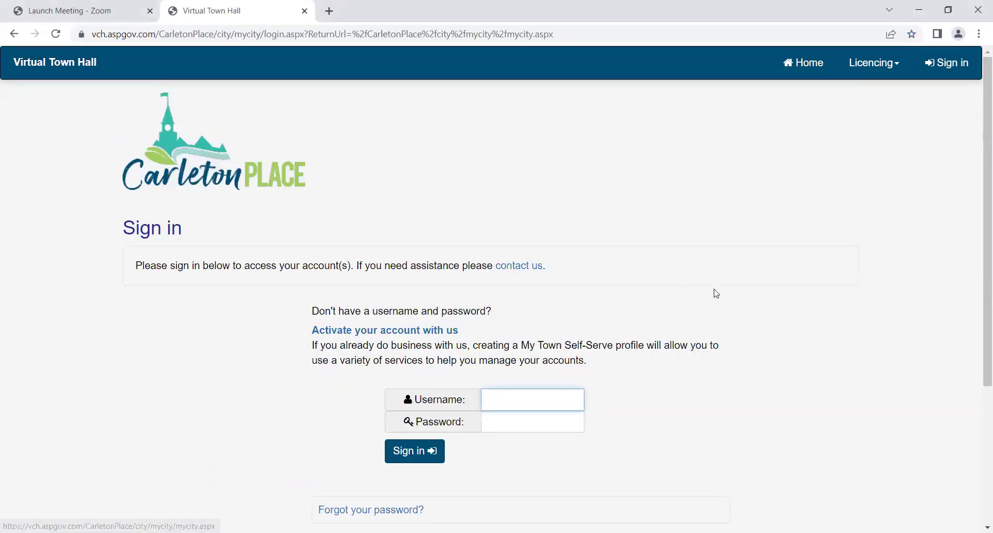
left_click(393, 333)
scroll(612, 300, "down", 1)
scroll(612, 300, "down", 2)
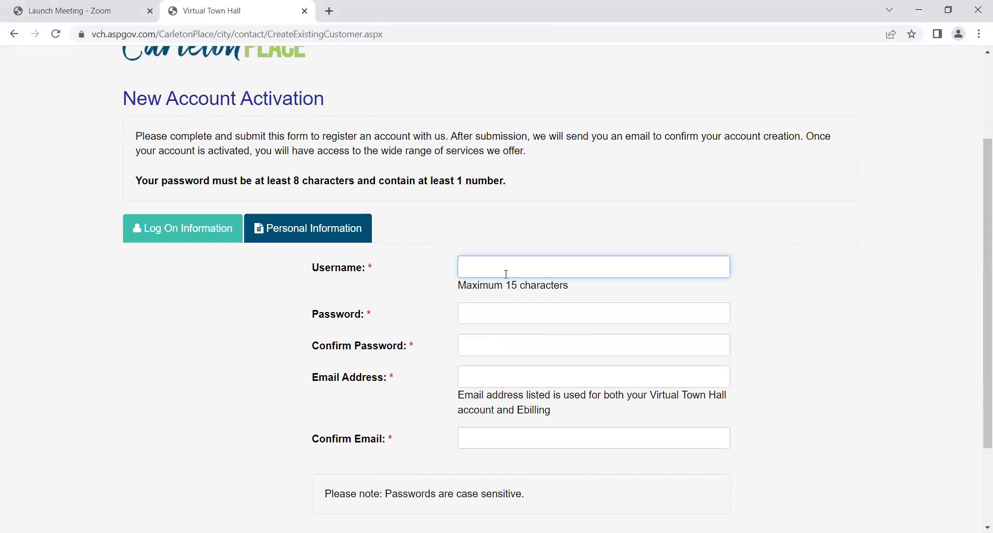
Enter the new username and the account password in both password fields
left_click(506, 269)
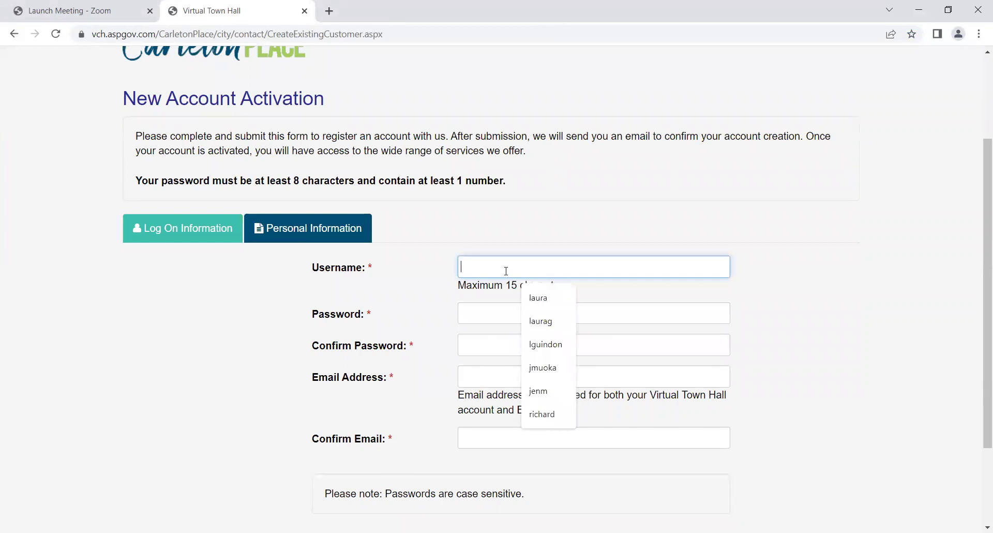
type("laura")
key("Tab")
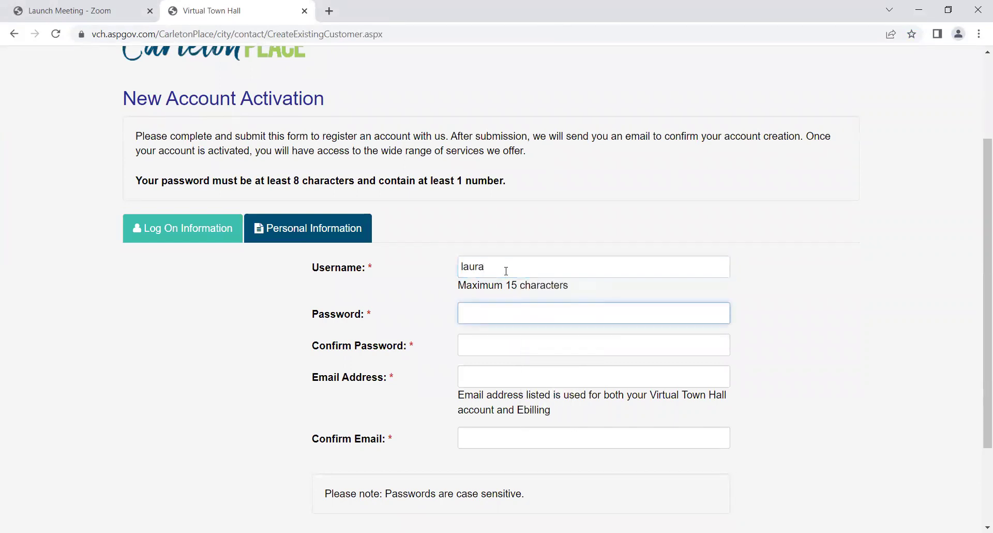
type("••••••••")
key("Tab")
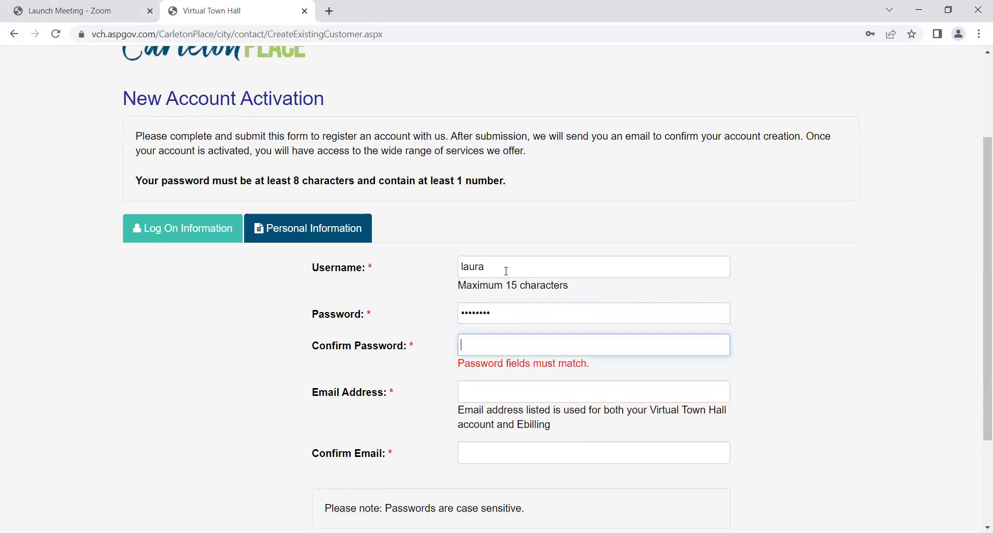
type("••••••••")
key("Tab")
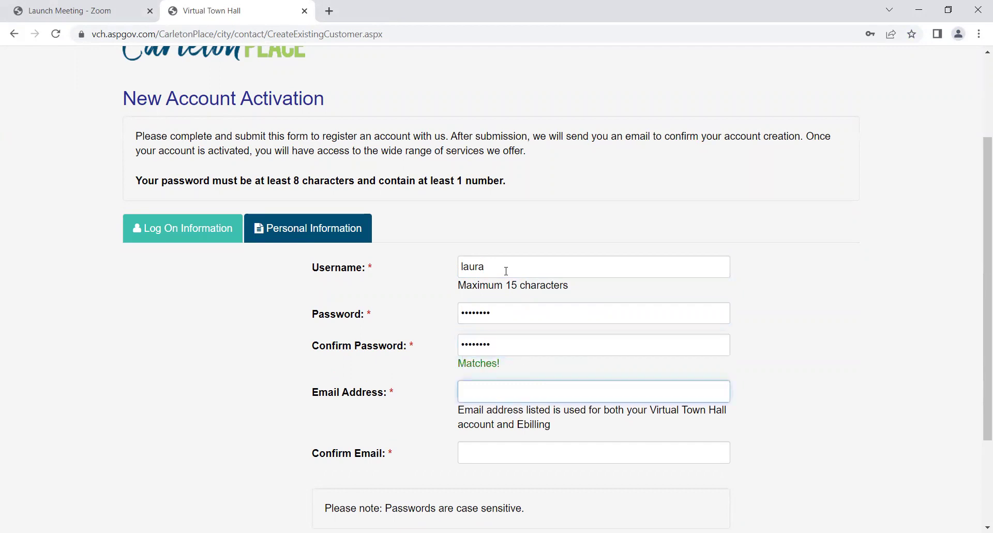
Fill in and confirm the e-mail address, then continue to the account details step
key("ctrl+v")
key("Tab")
type("M")
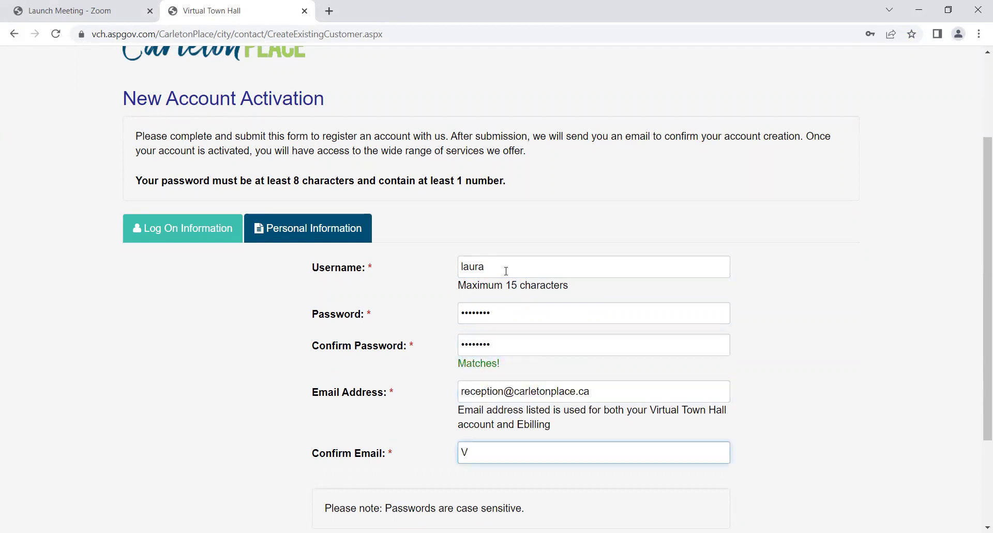
key("BackSpace")
key("ctrl+v")
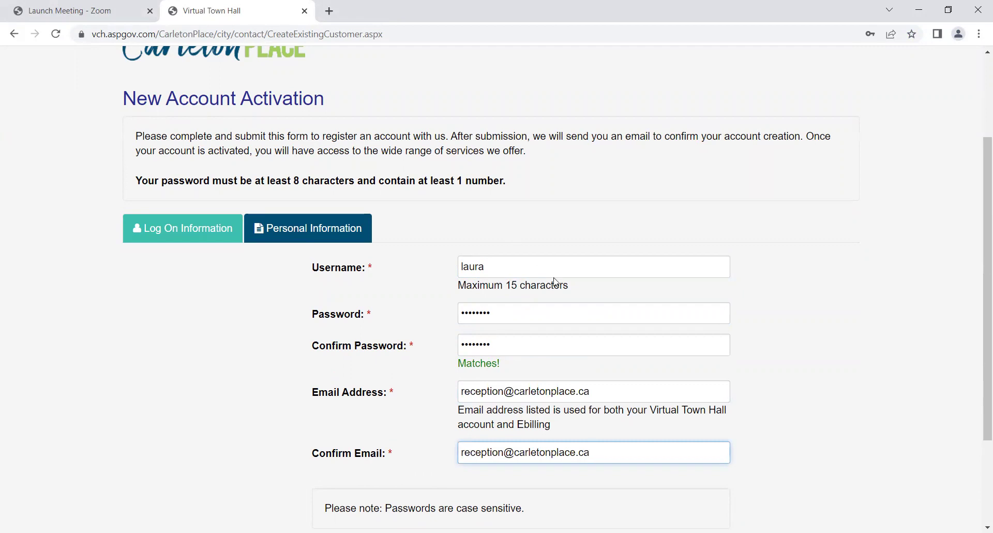
scroll(552, 456, "down", 3)
left_click(538, 450)
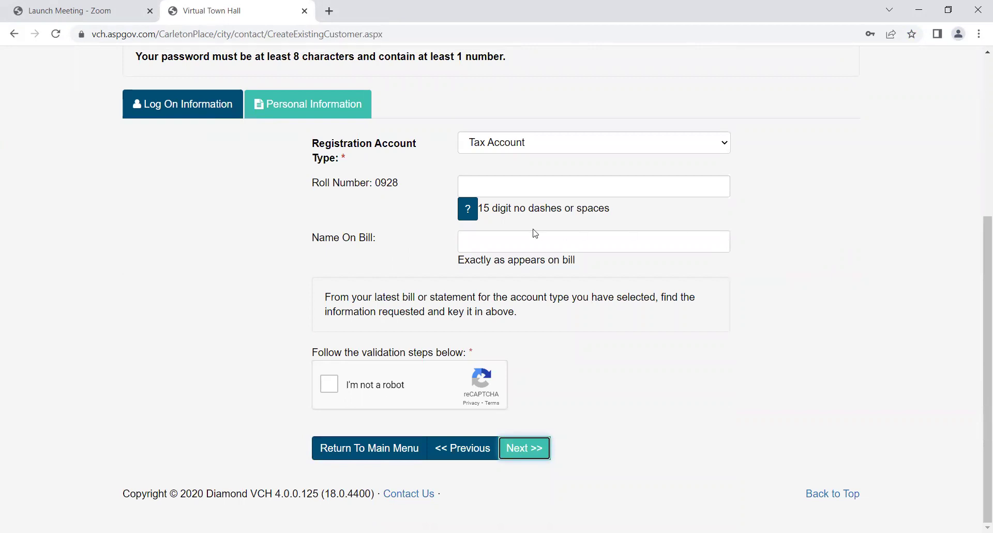
Find the roll number on the sample tax notice and enter the property's roll number
left_click(469, 212)
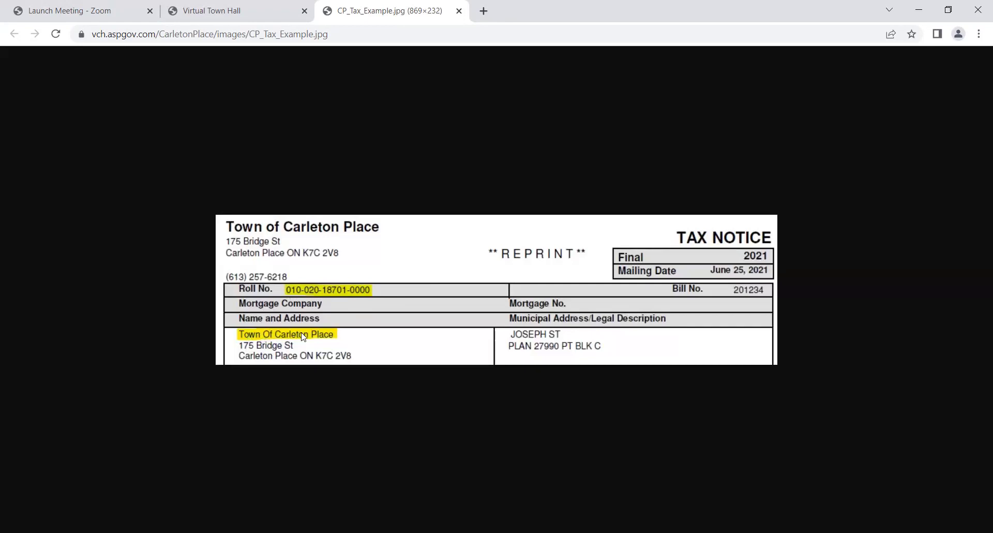
left_click(244, 13)
left_click(492, 184)
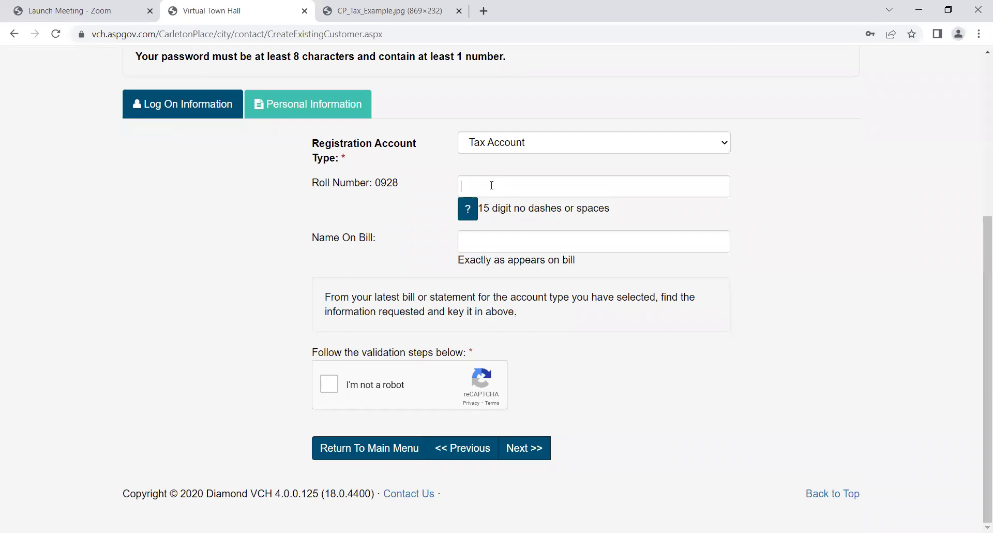
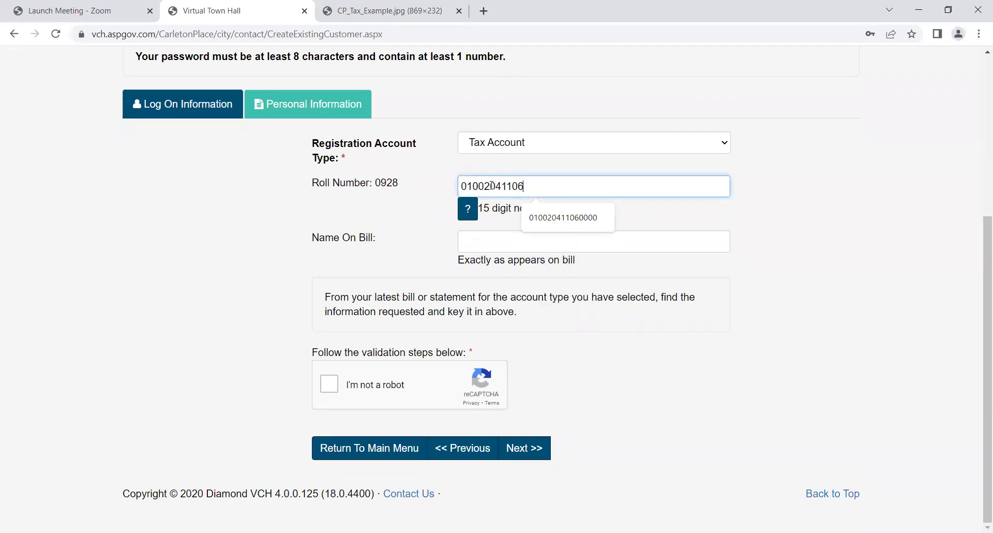
Enter the account holder's name on bill, pass the robot check, and submit the registration
key("Tab")
key("Tab")
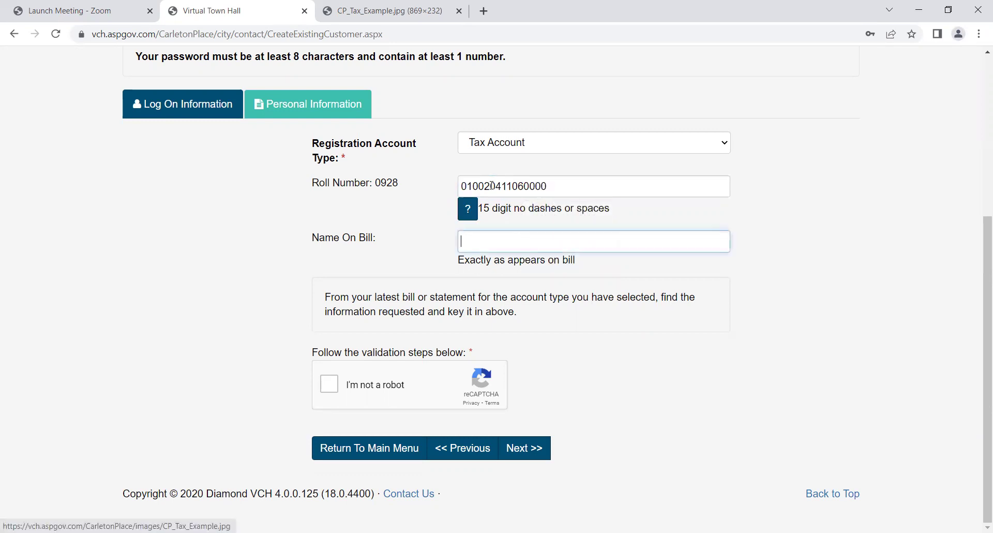
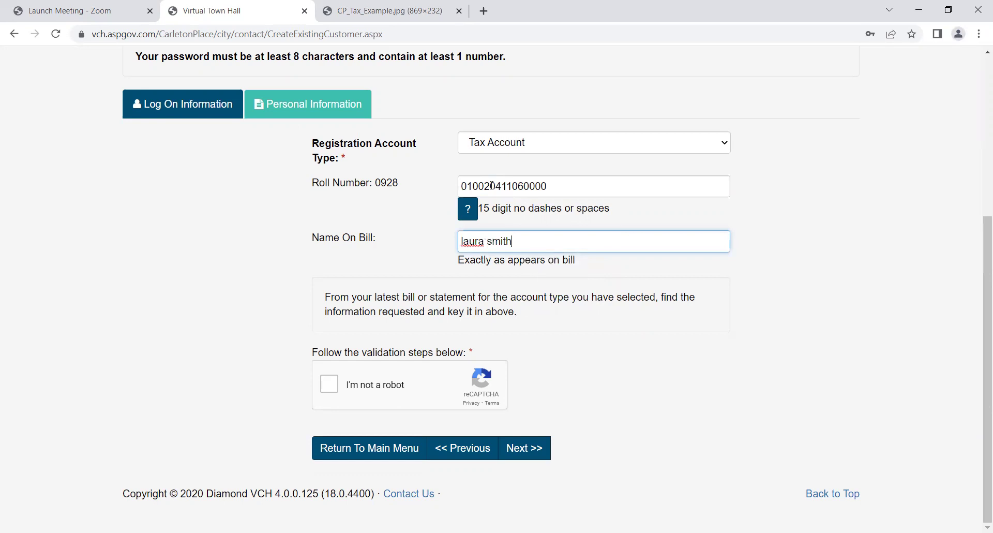
left_click(330, 384)
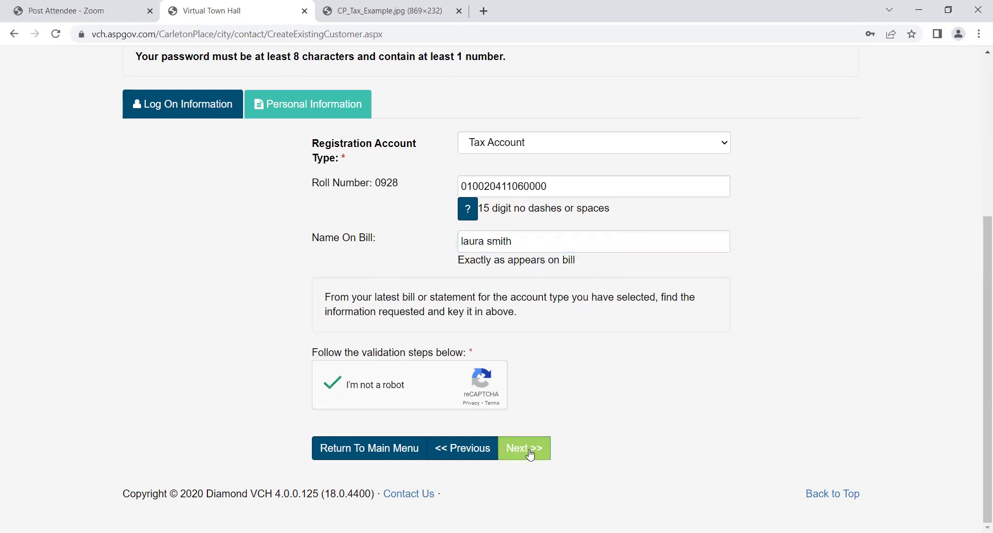
left_click(526, 449)
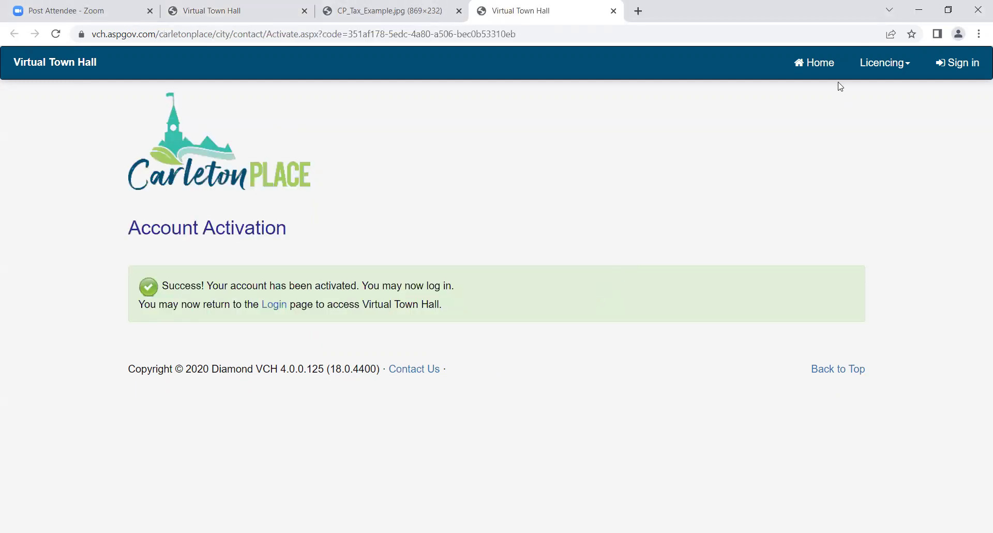
Sign in to the newly activated account with its username and password
left_click(957, 69)
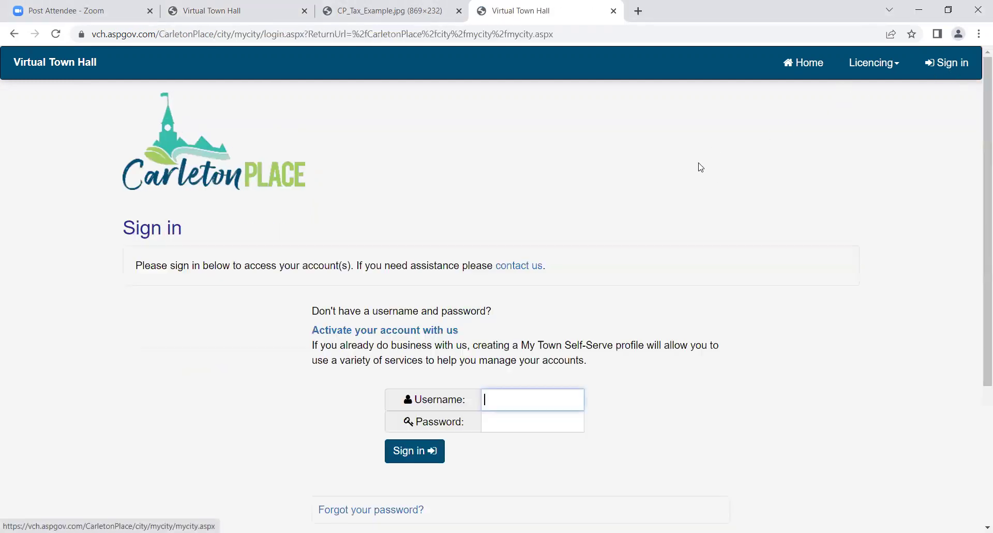
type("l")
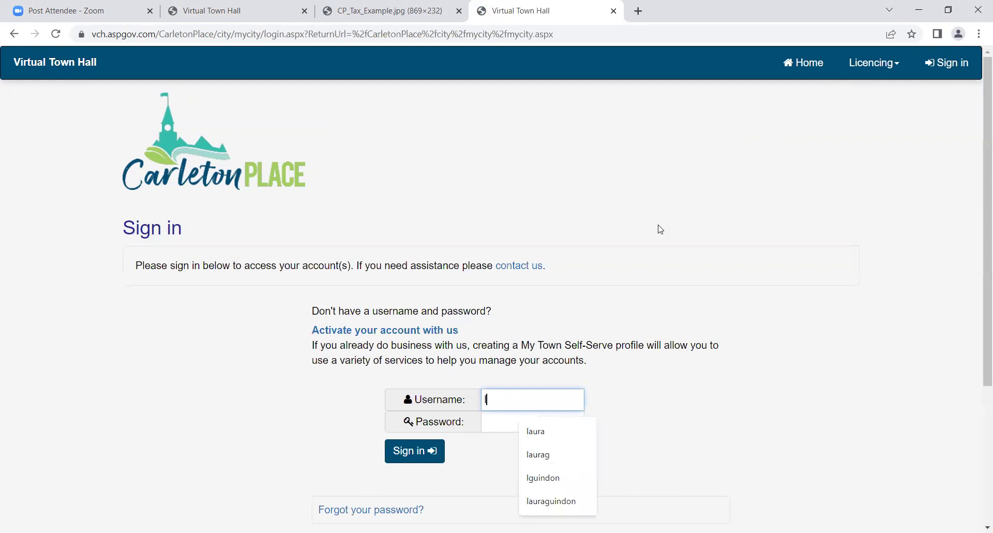
type("aura")
key("Tab")
type("••••")
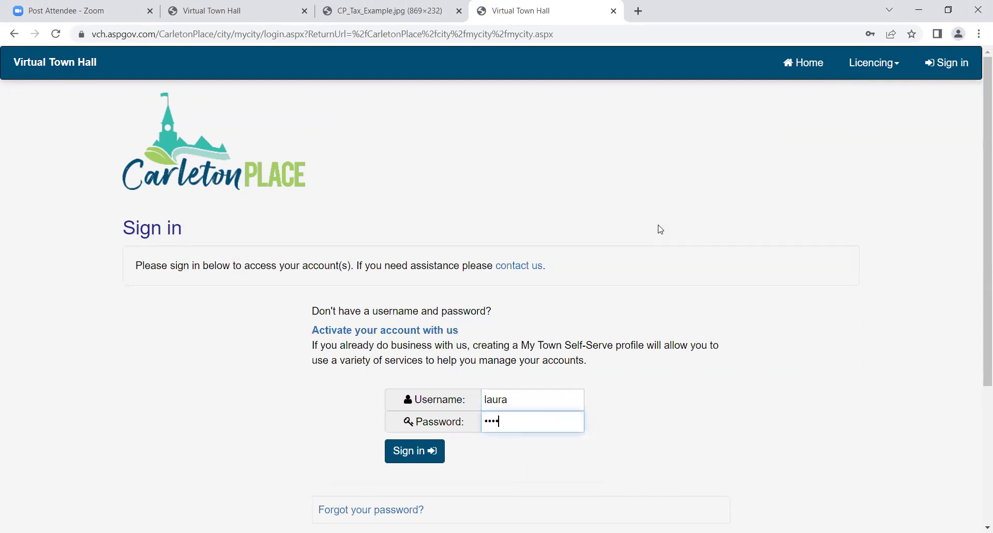
type("••••")
left_click(416, 453)
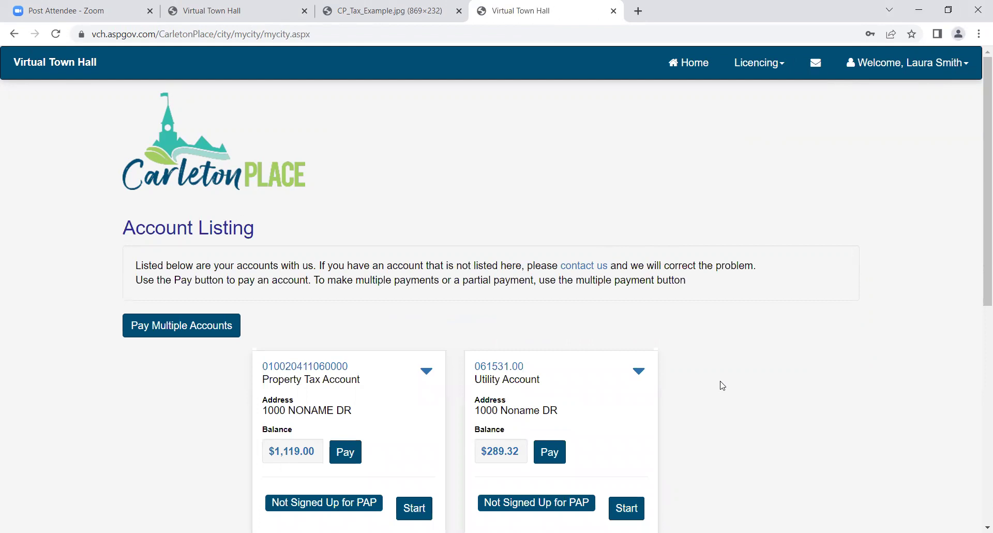
Review the Account Listing balances and show the Licencing options, including Pet Licence Application
scroll(723, 385, "down", 1)
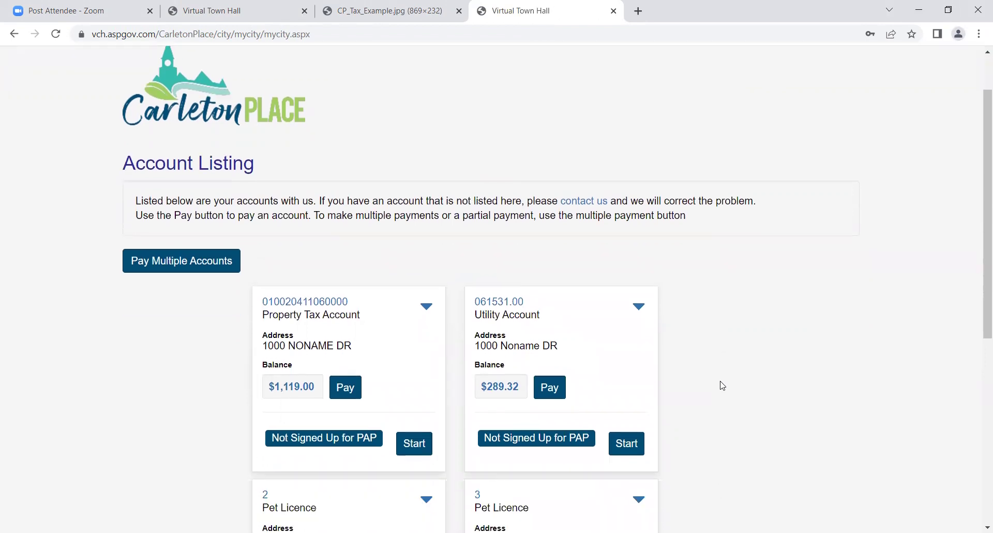
scroll(723, 385, "down", 1)
scroll(722, 385, "down", 1)
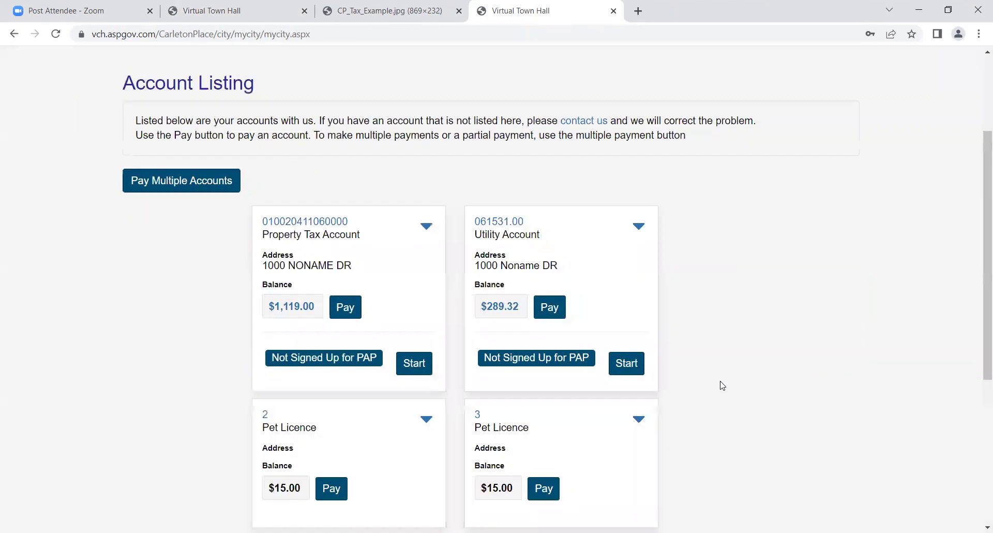
scroll(723, 386, "up", 3)
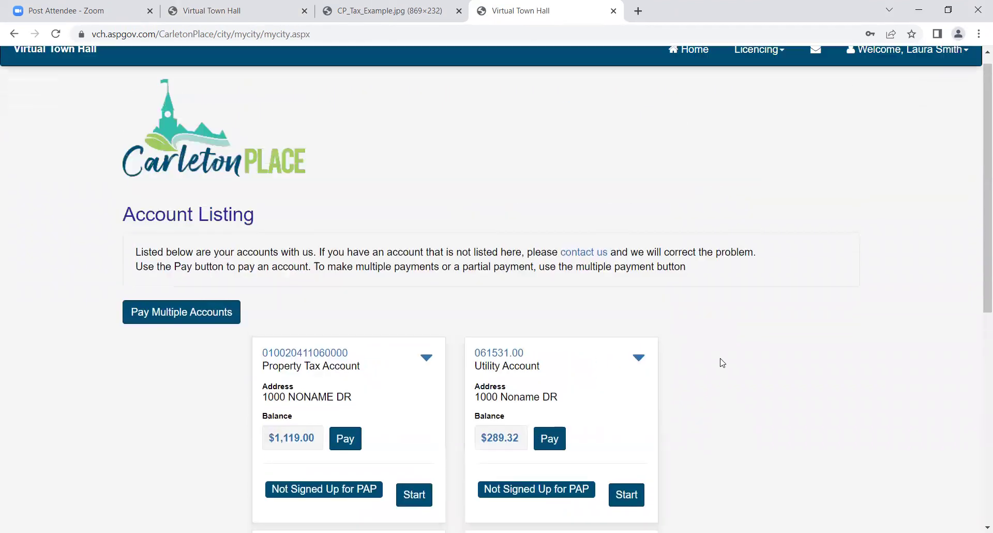
left_click(761, 69)
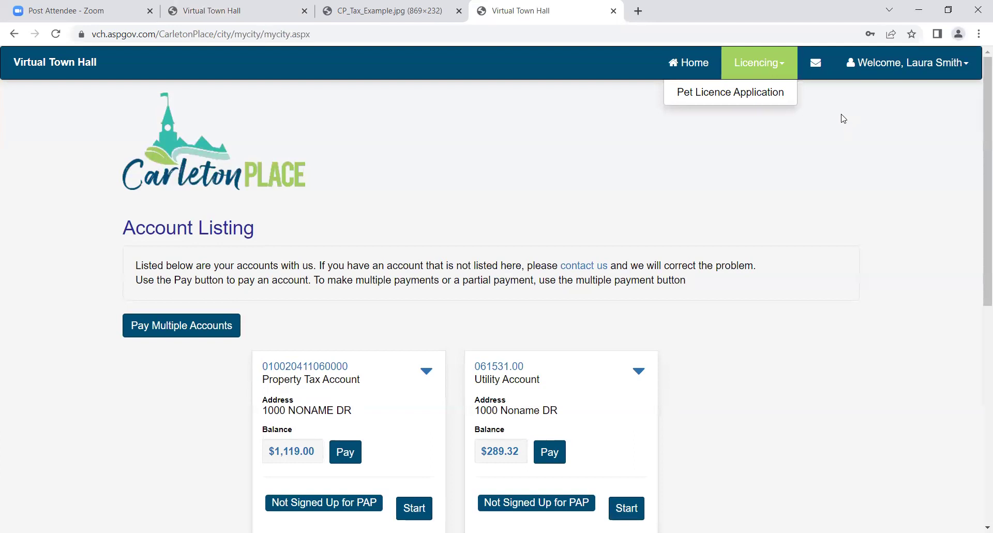
left_click(816, 63)
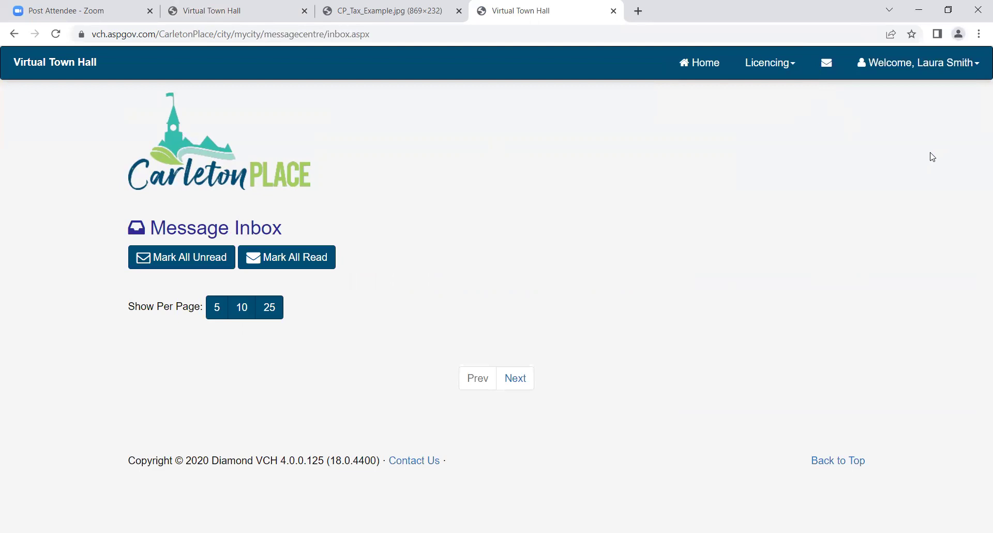
left_click(905, 70)
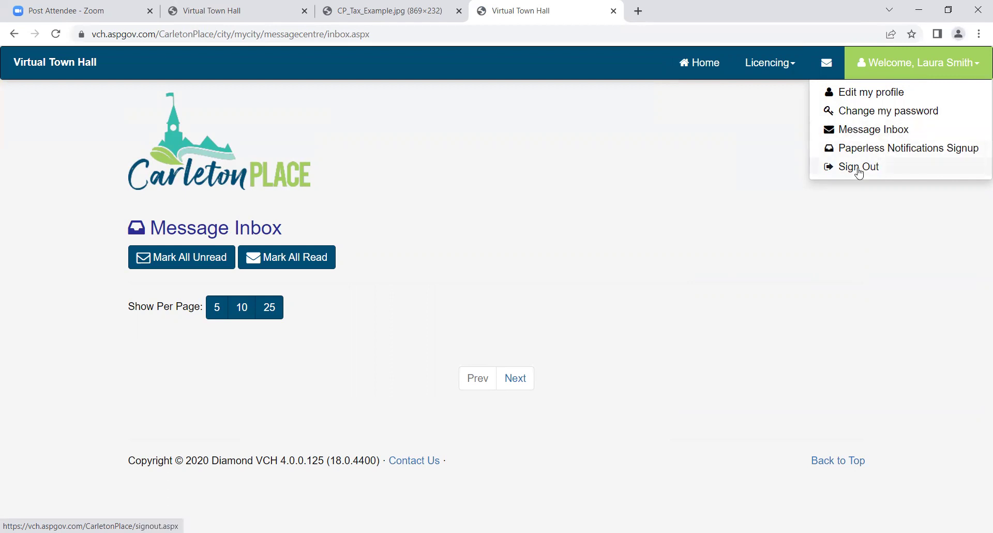
left_click(709, 64)
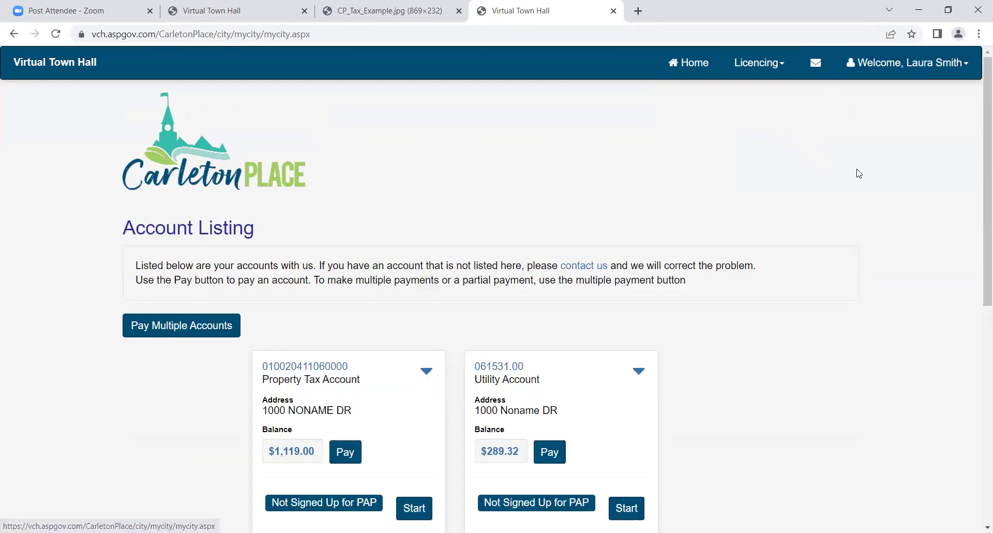
scroll(881, 174, "down", 1)
scroll(881, 173, "down", 3)
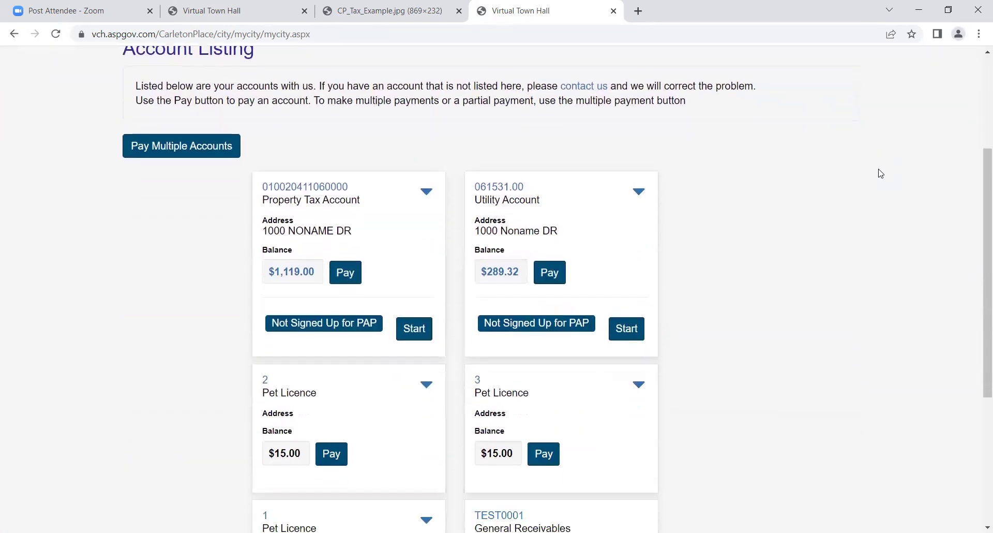
scroll(882, 173, "down", 1)
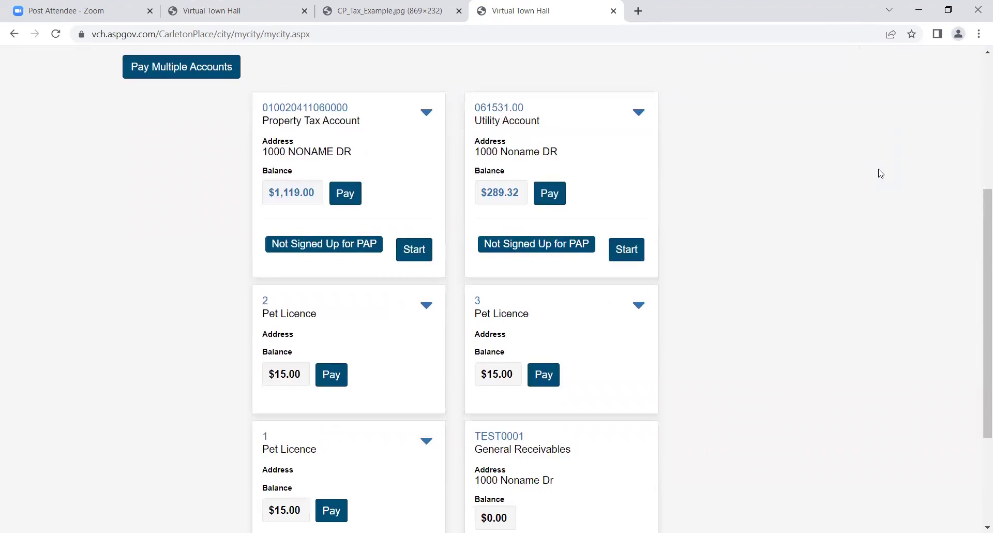
scroll(881, 173, "down", 1)
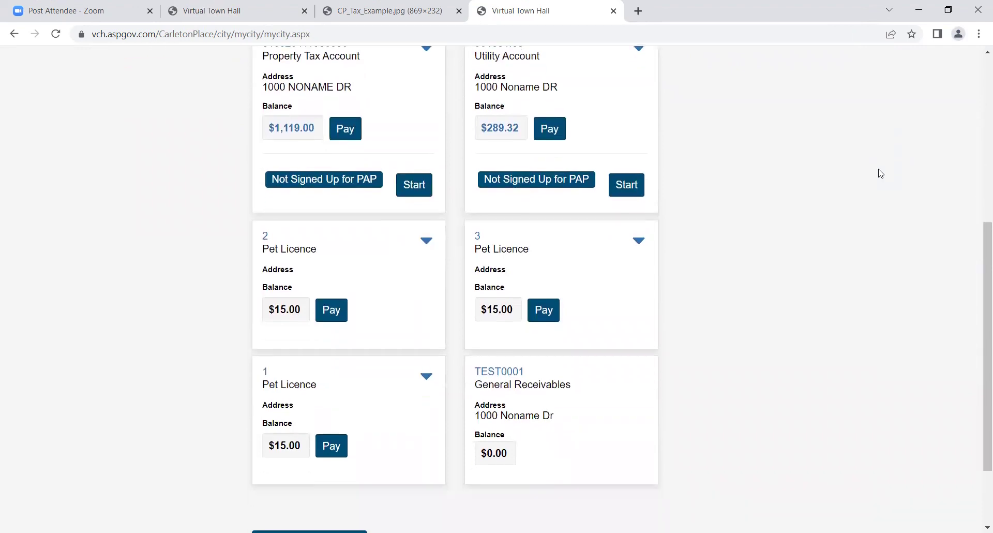